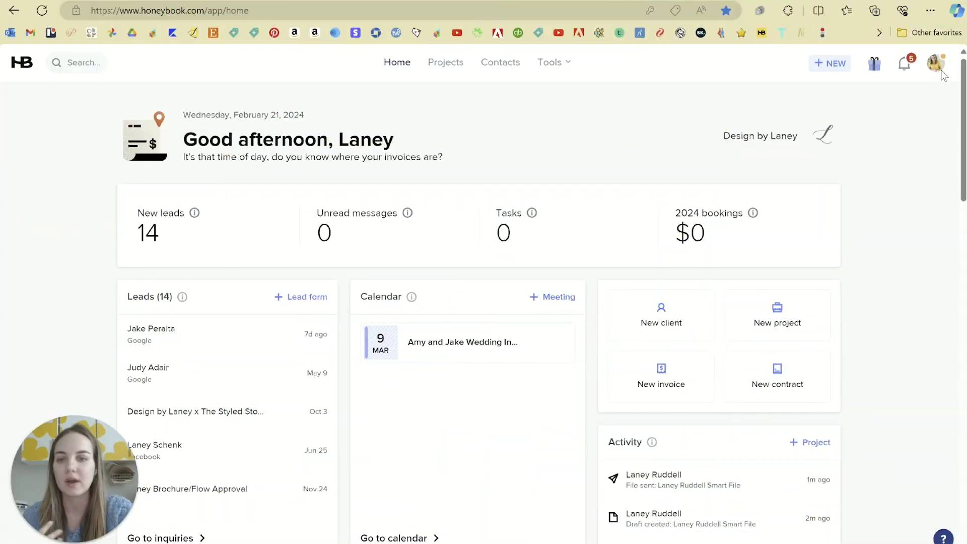
Open Company settings' Domain & Client Portal page to review the active hbportal.co domain and portal link
left_click(936, 63)
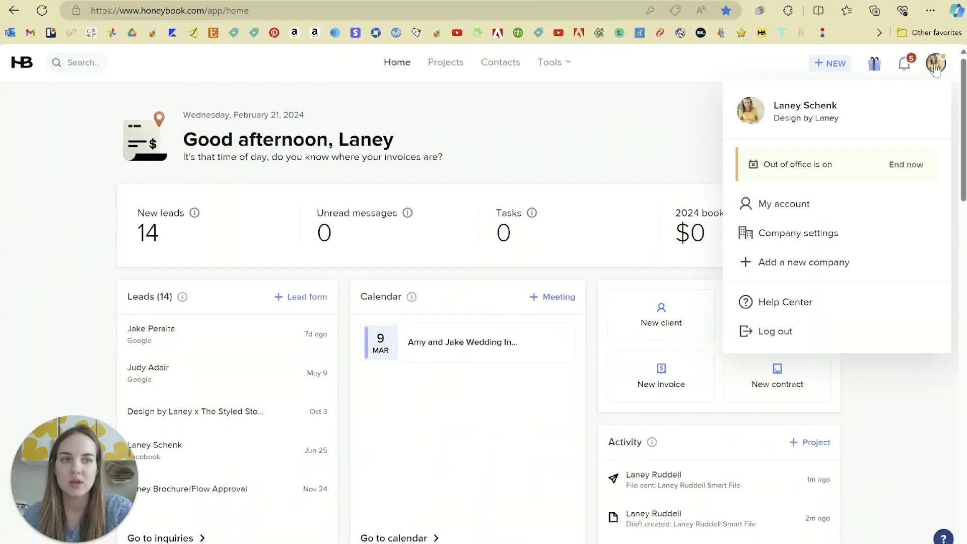
left_click(799, 234)
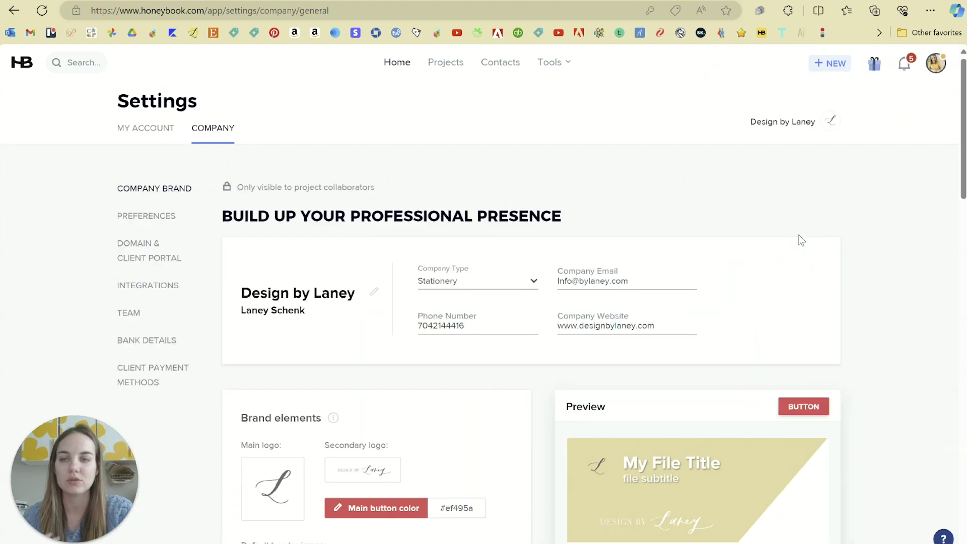
left_click(166, 252)
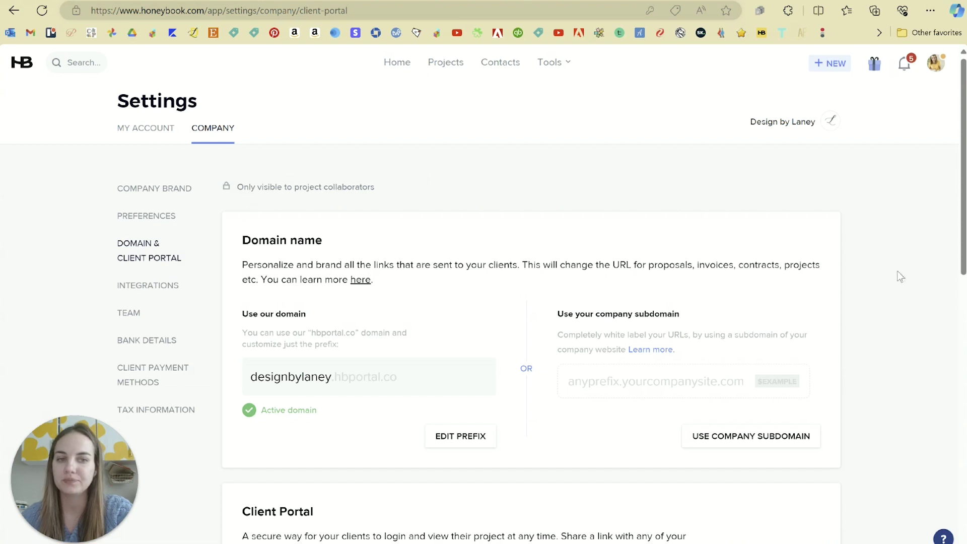
scroll(902, 280, "down", 2)
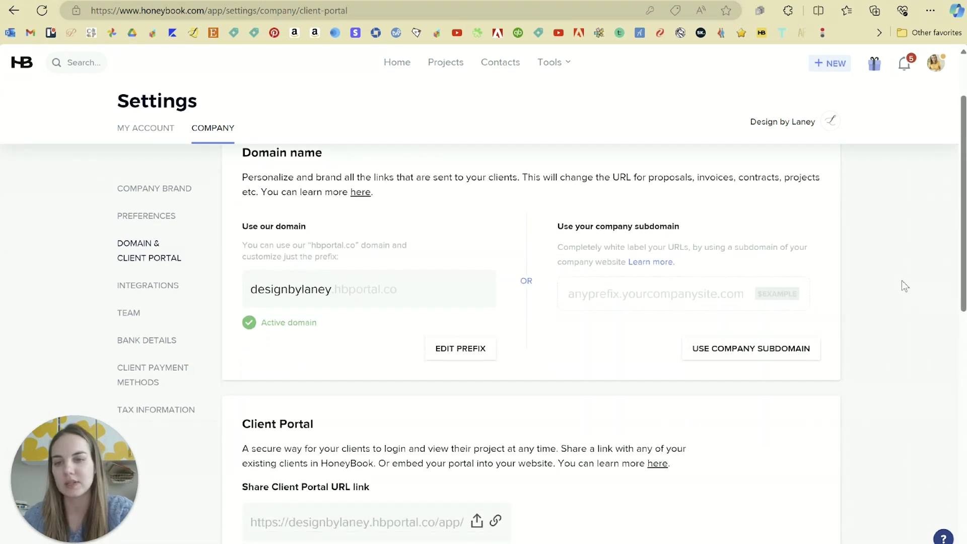
scroll(902, 280, "up", 1)
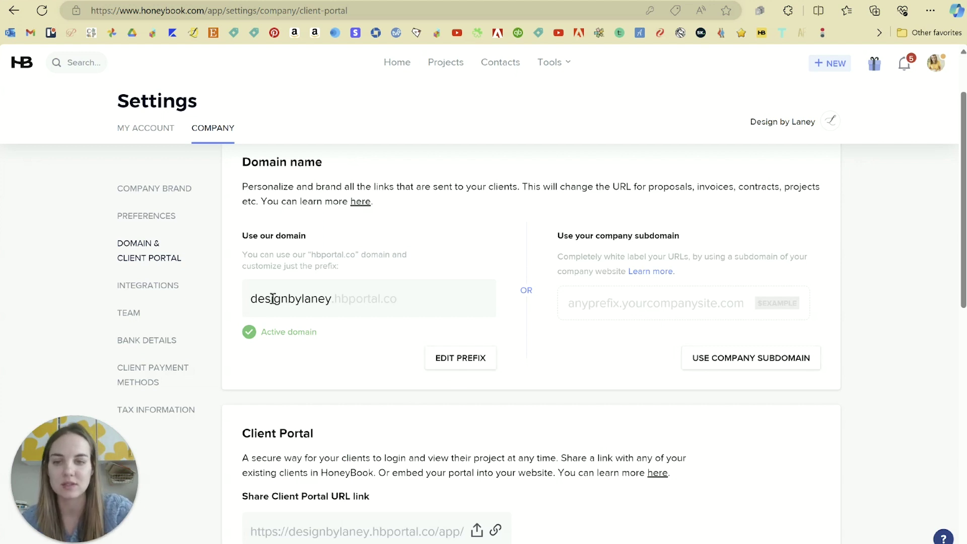
left_click_drag(253, 298, 428, 301)
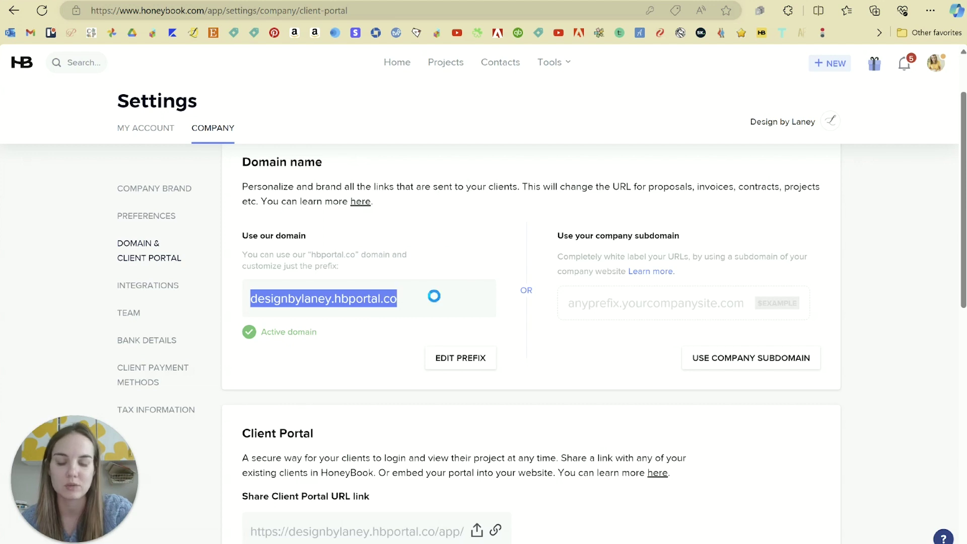
left_click(638, 304)
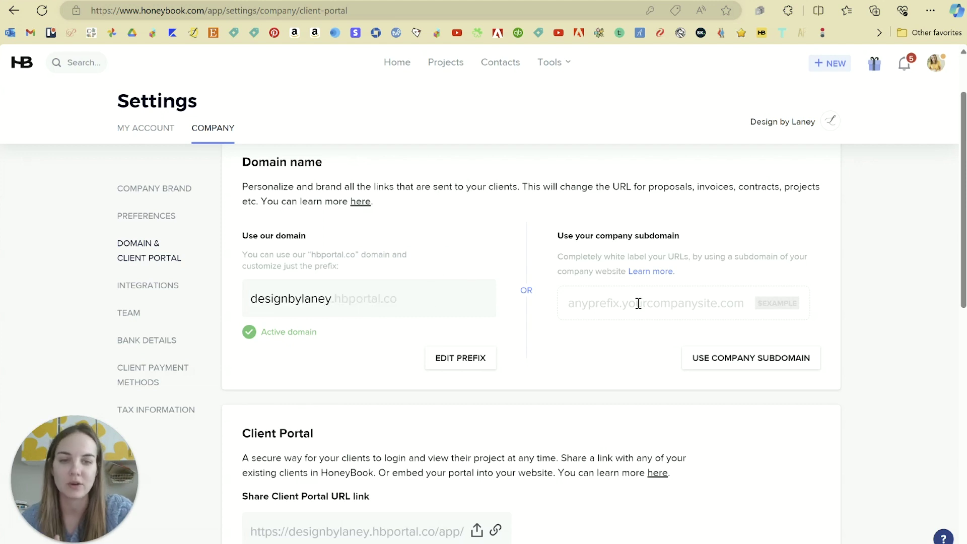
scroll(638, 303, "down", 5)
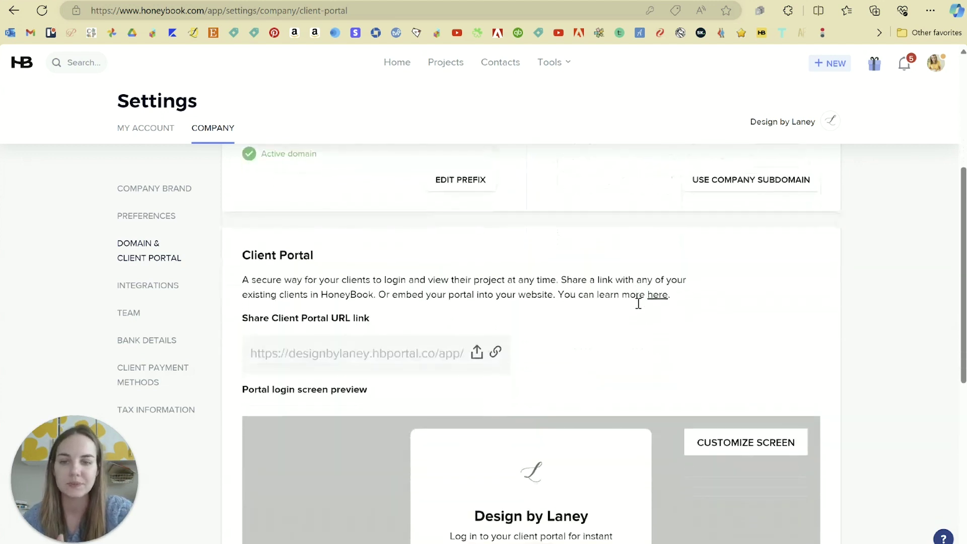
scroll(639, 307, "down", 2)
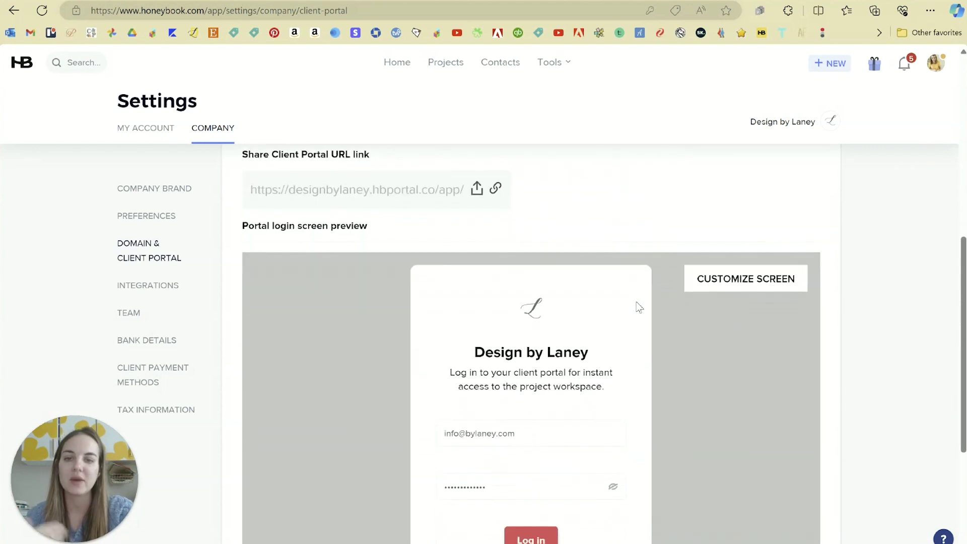
left_click(501, 189)
left_click(302, 10)
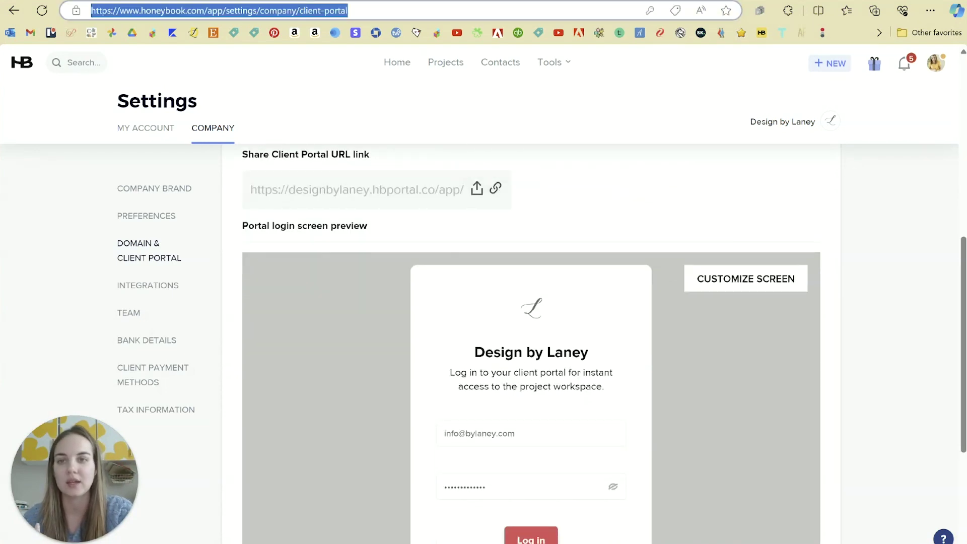
key("ctrl+v")
key("Return")
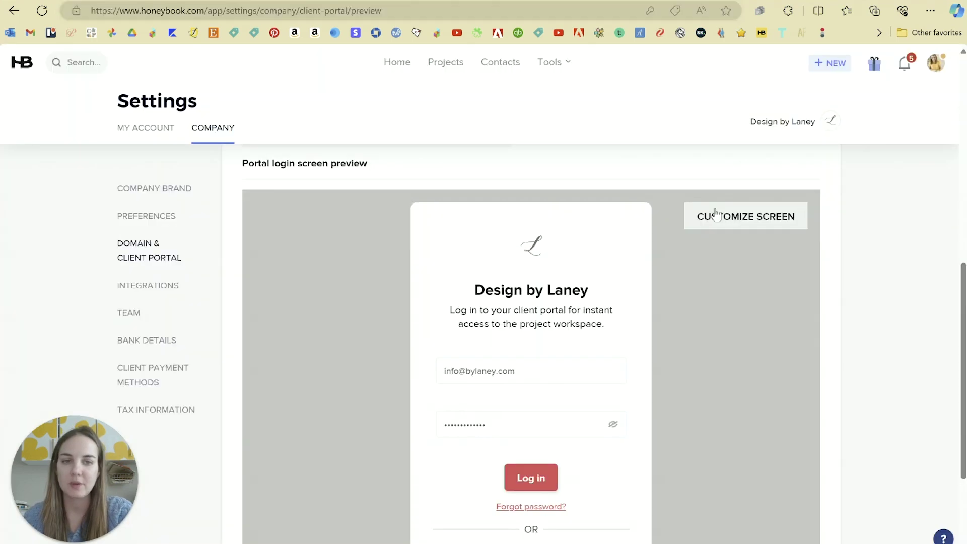
left_click(713, 215)
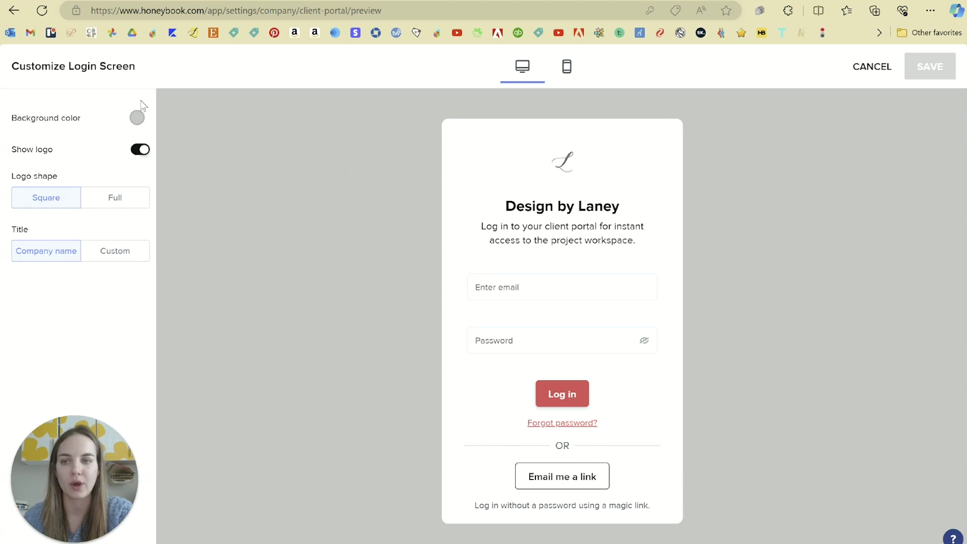
Change the login screen background colour hex from CAC6C6 to #ef495a
left_click(138, 119)
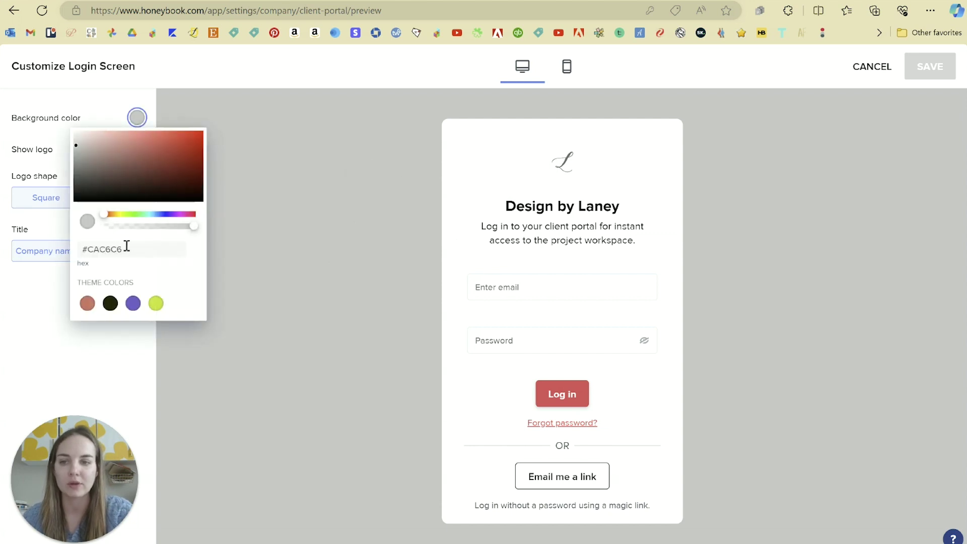
left_click_drag(127, 246, 92, 254)
type("ef4899")
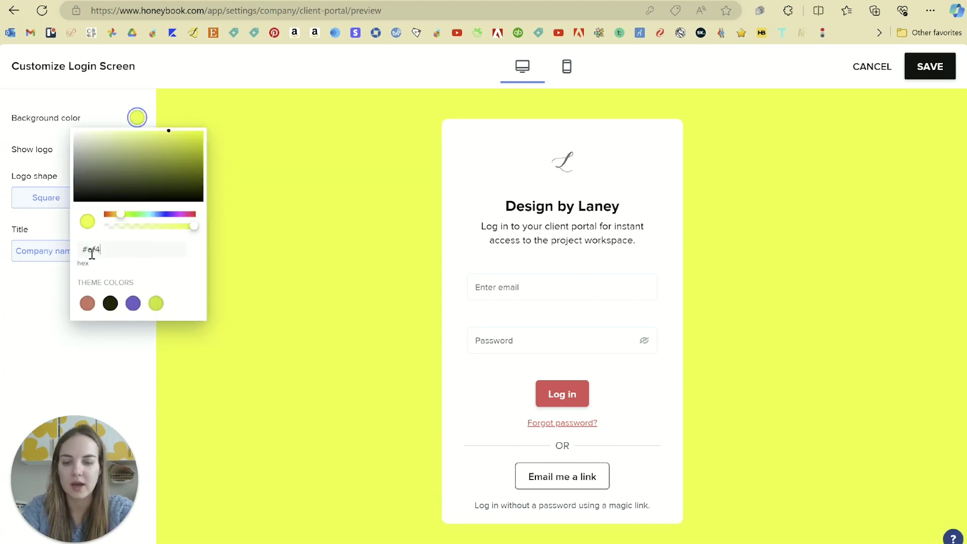
key("BackSpace")
key("BackSpace")
key("BackSpace")
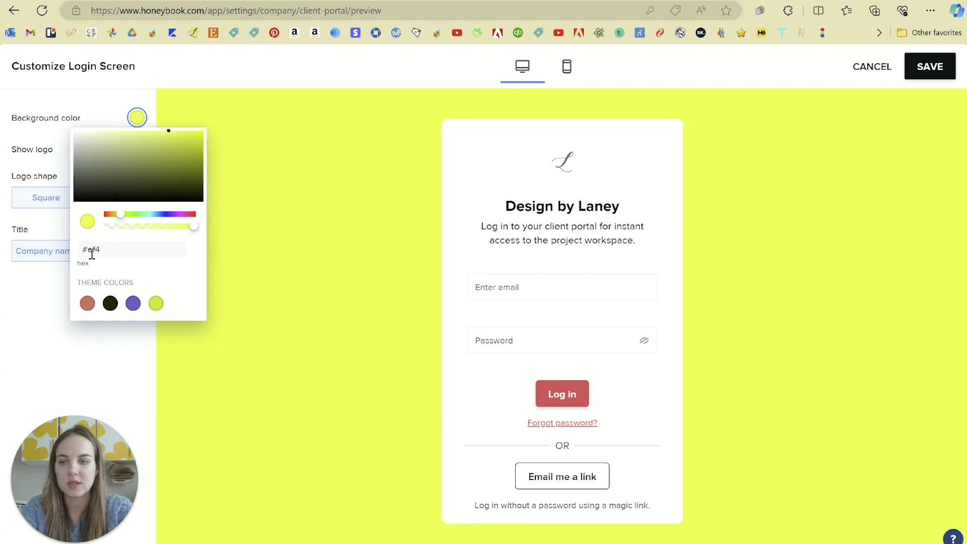
type("95a")
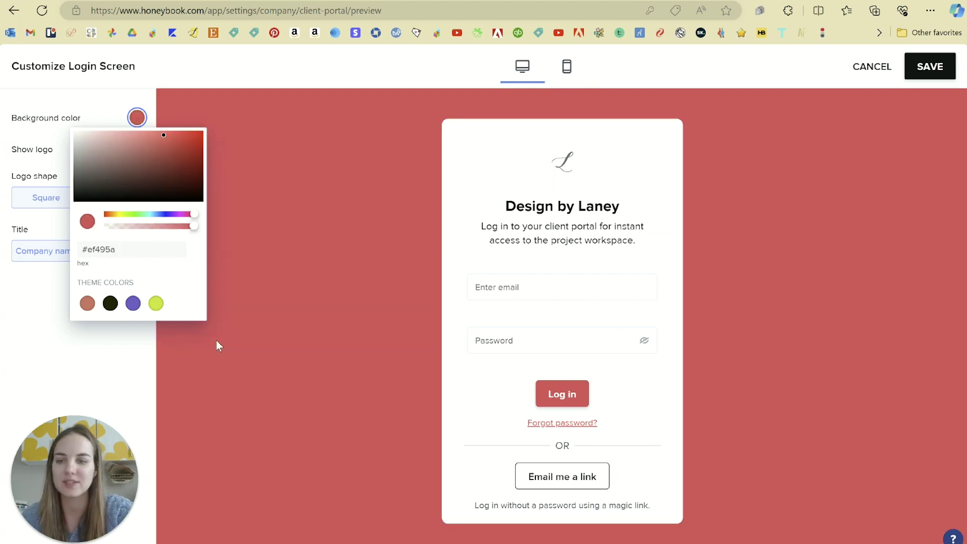
left_click(231, 359)
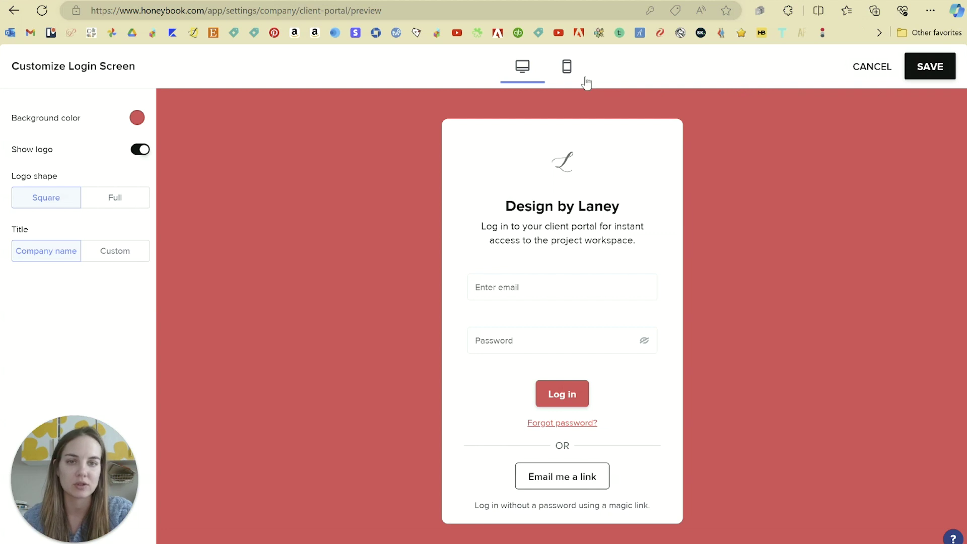
Preview the login screen on mobile, save and publish it, then reload the portal login page
left_click(567, 70)
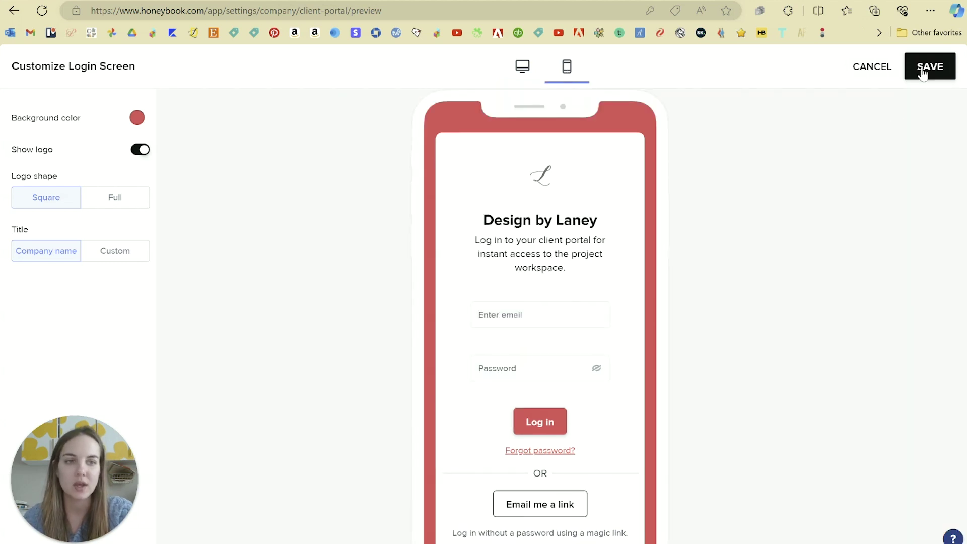
left_click(921, 67)
left_click(513, 333)
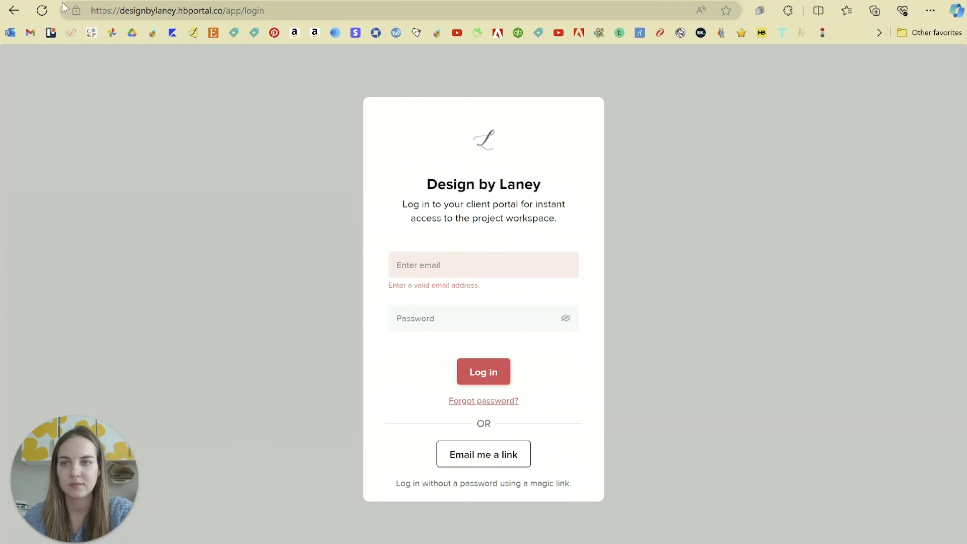
left_click(42, 10)
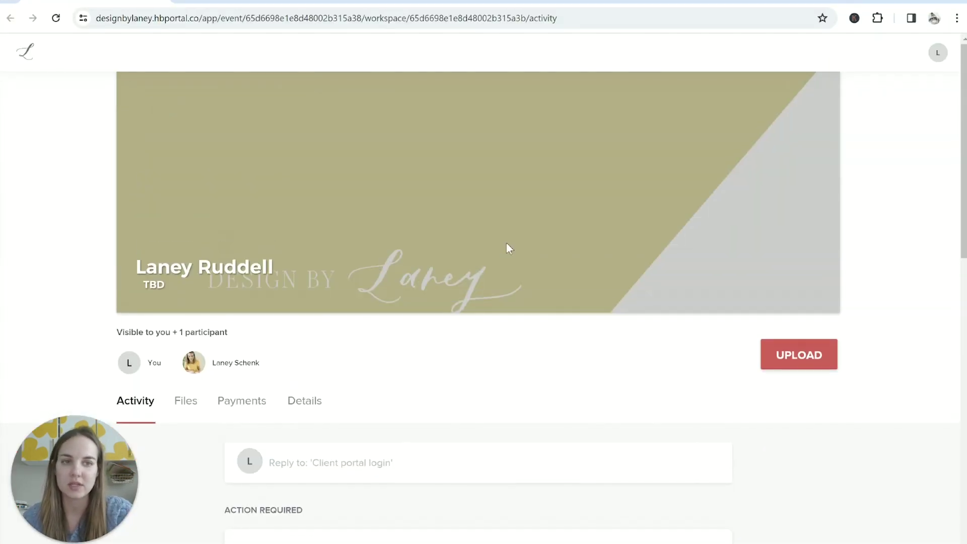
Scroll through the client's project workspace activity feed
scroll(441, 420, "down", 4)
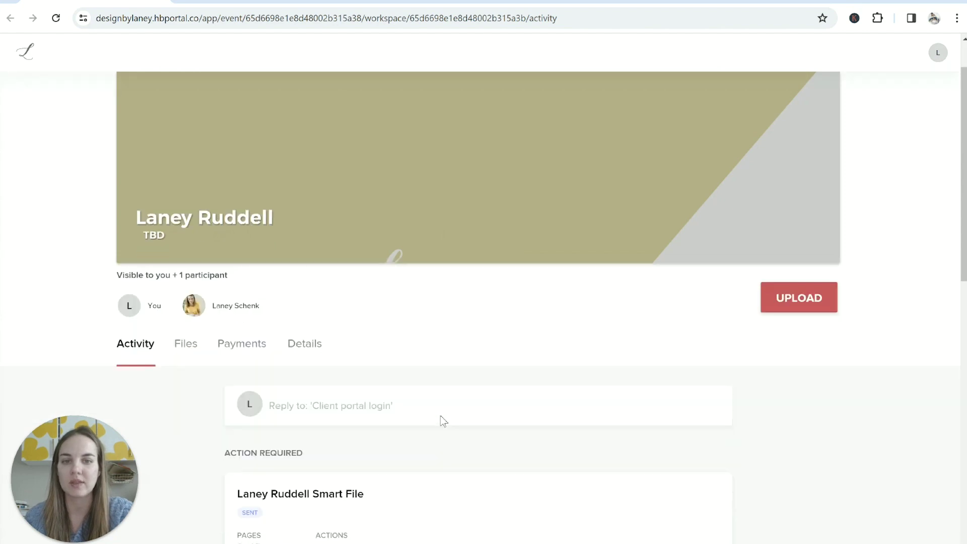
scroll(443, 422, "down", 1)
scroll(442, 422, "down", 1)
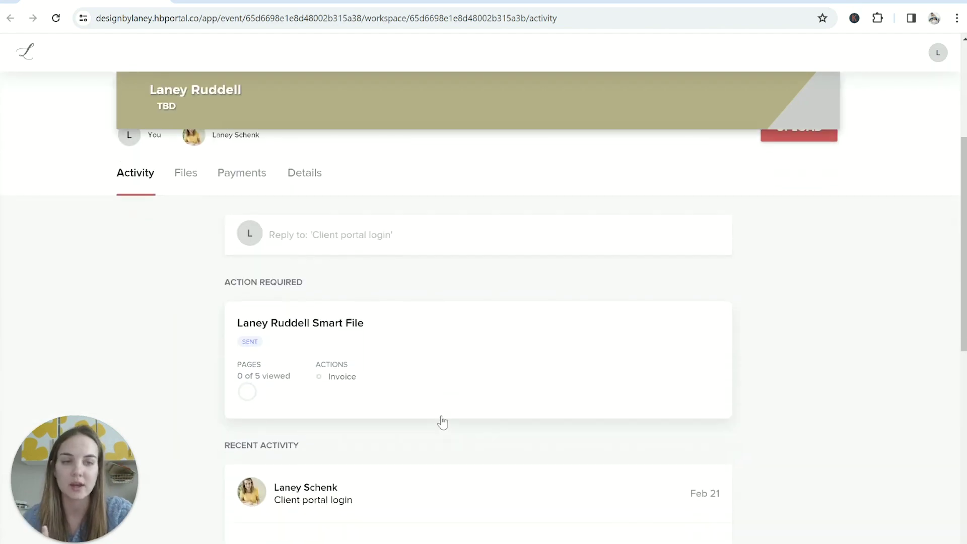
scroll(441, 421, "up", 2)
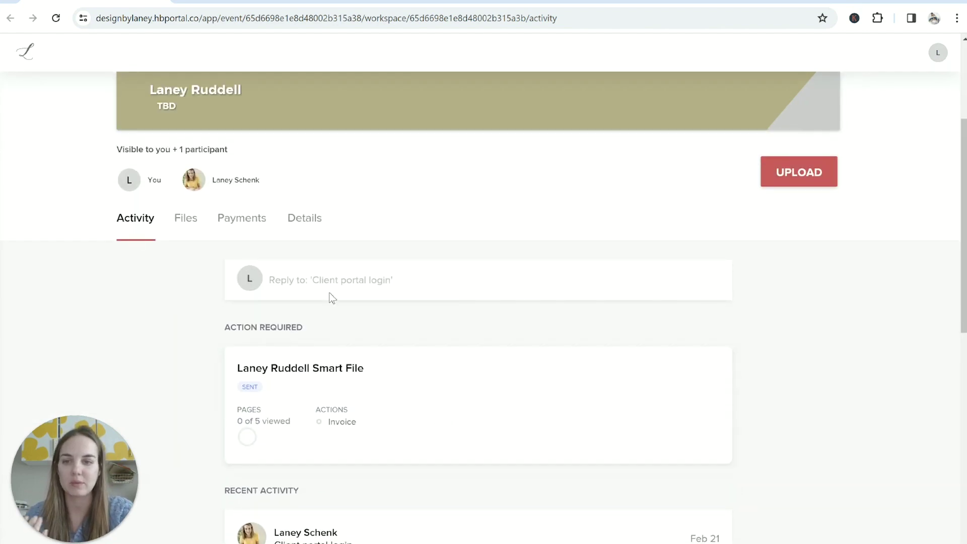
scroll(326, 362, "down", 8)
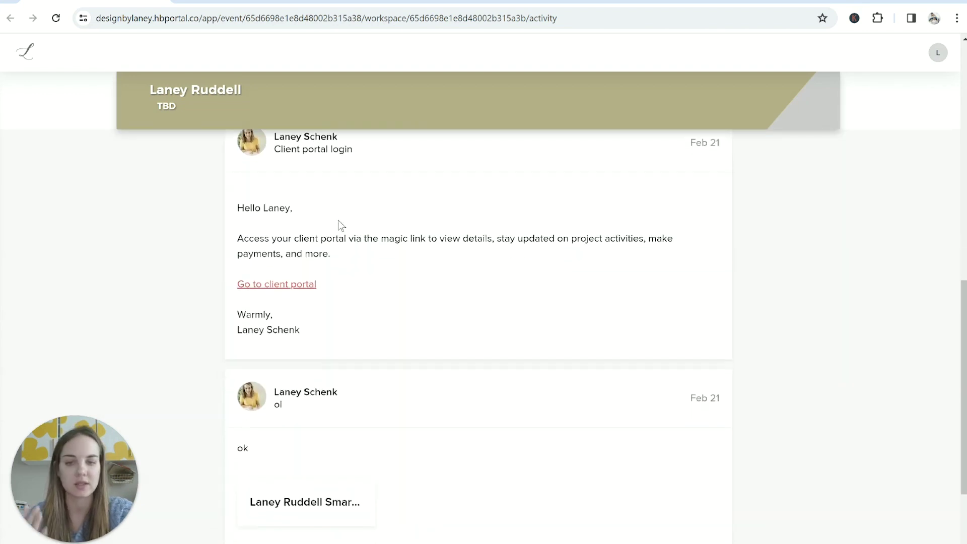
scroll(386, 354, "down", 3)
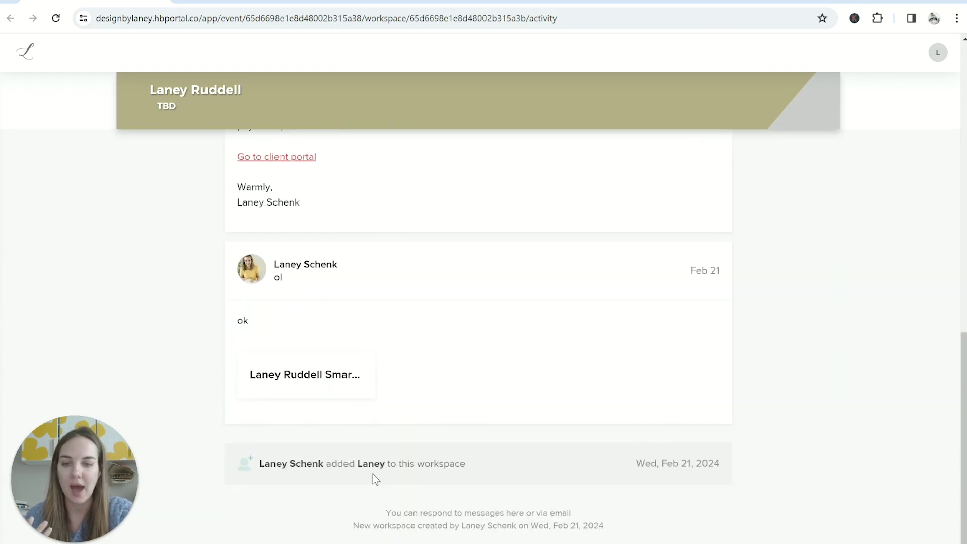
scroll(371, 473, "up", 15)
Preview the shared Return.pdf attachment from the workspace files, then close it
left_click(181, 412)
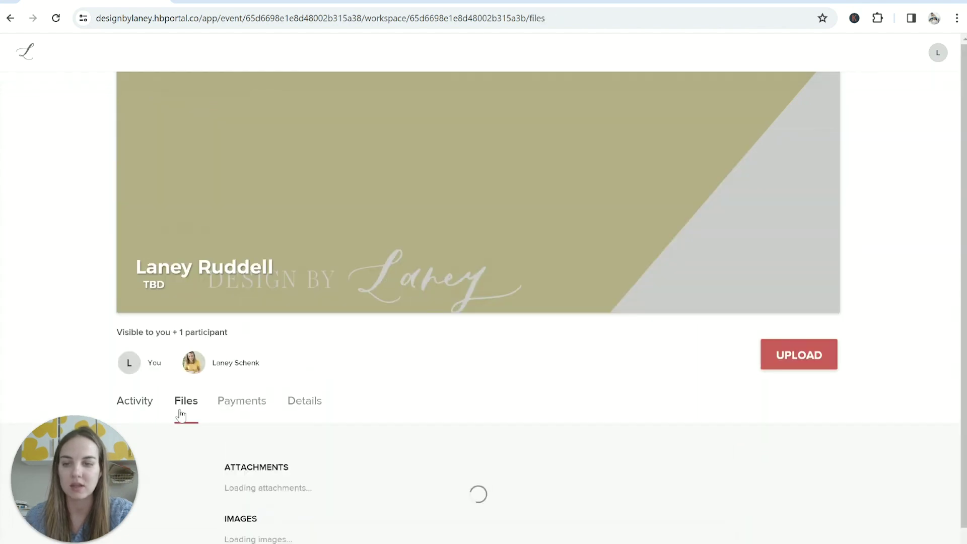
scroll(421, 377, "down", 4)
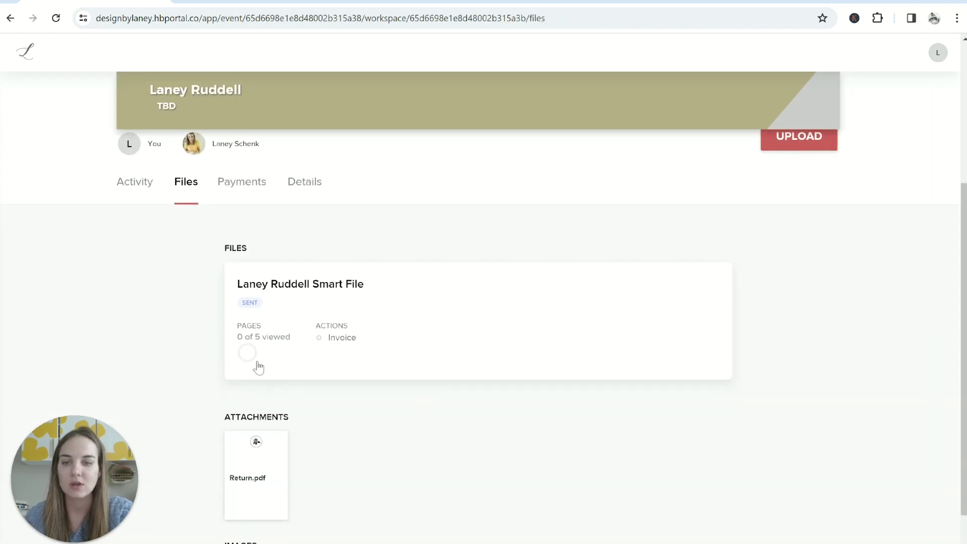
scroll(382, 339, "down", 1)
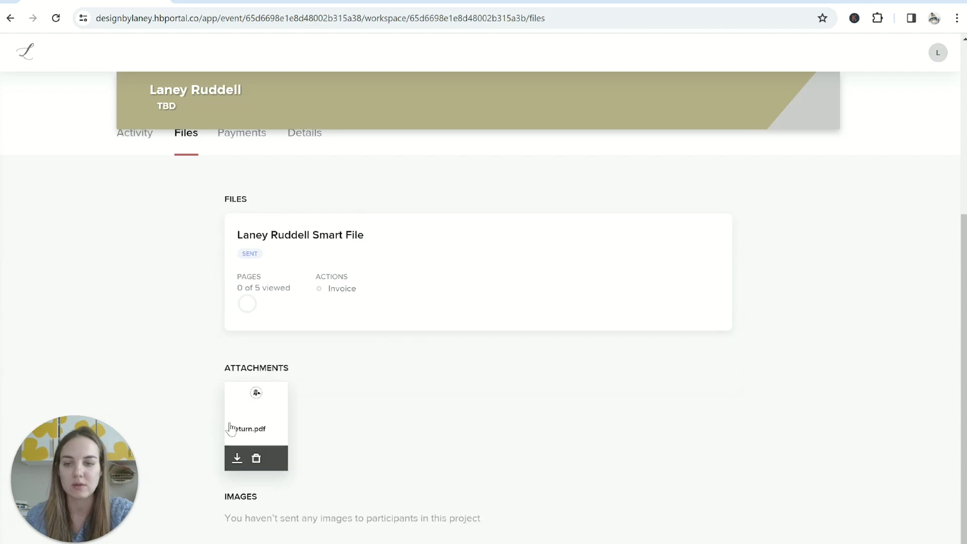
mouse_move(261, 459)
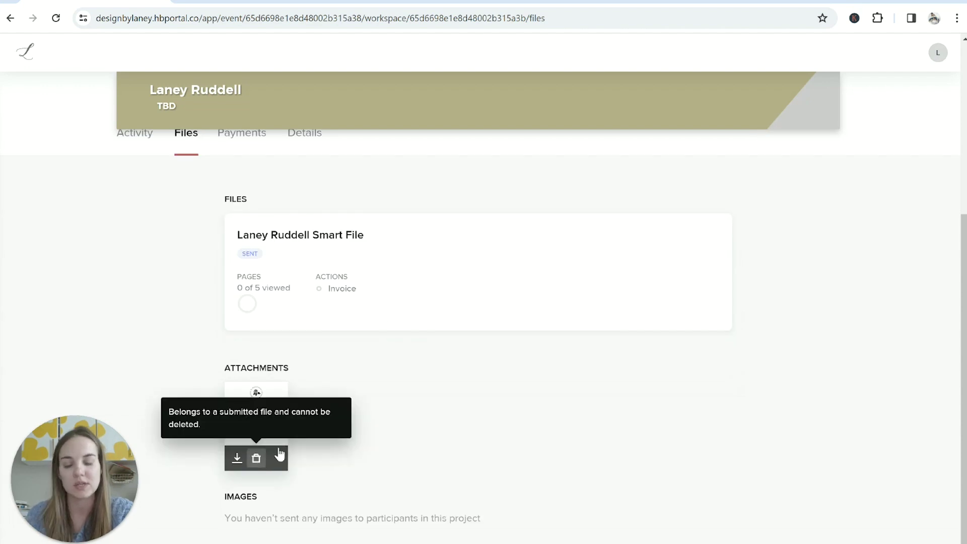
left_click(244, 430)
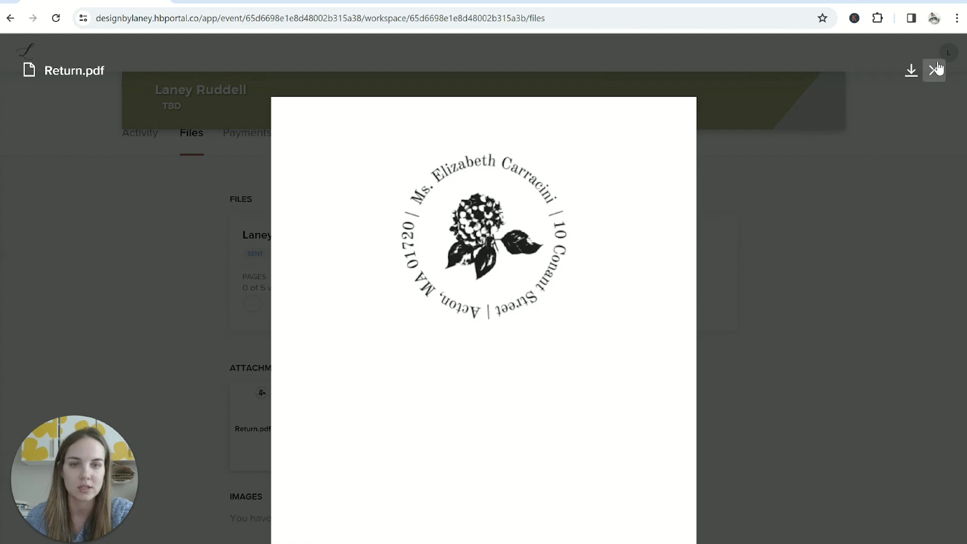
left_click(935, 70)
View the project's Payments and Details tabs as the client
scroll(473, 425, "up", 4)
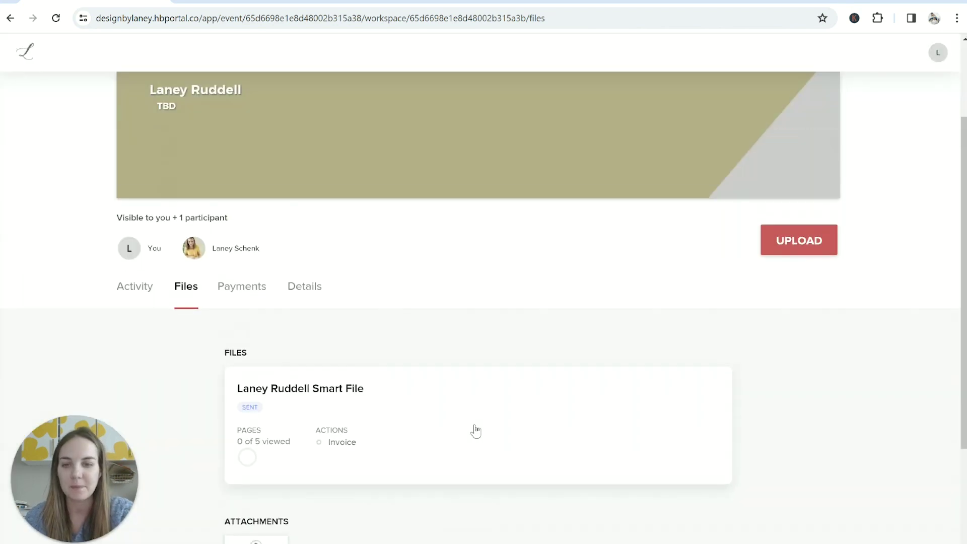
scroll(475, 431, "down", 1)
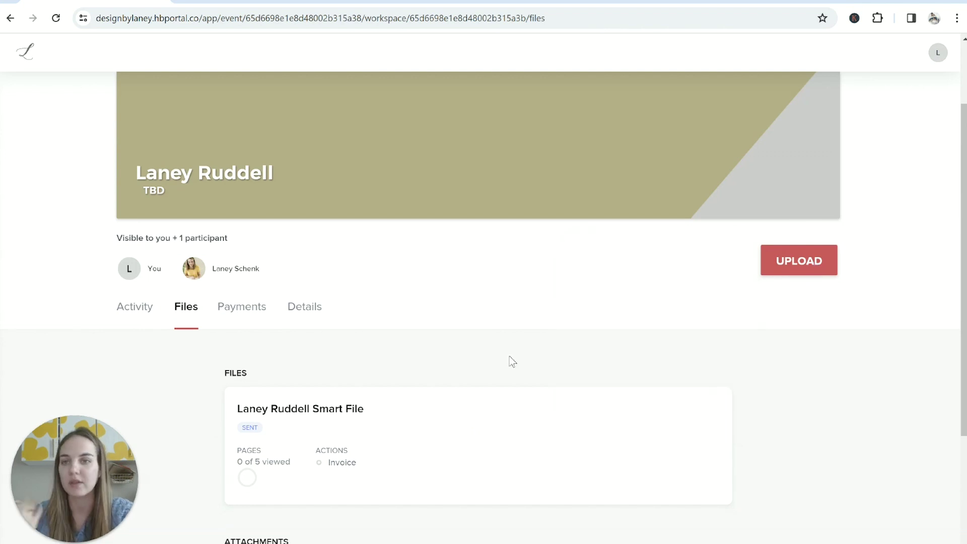
left_click(225, 315)
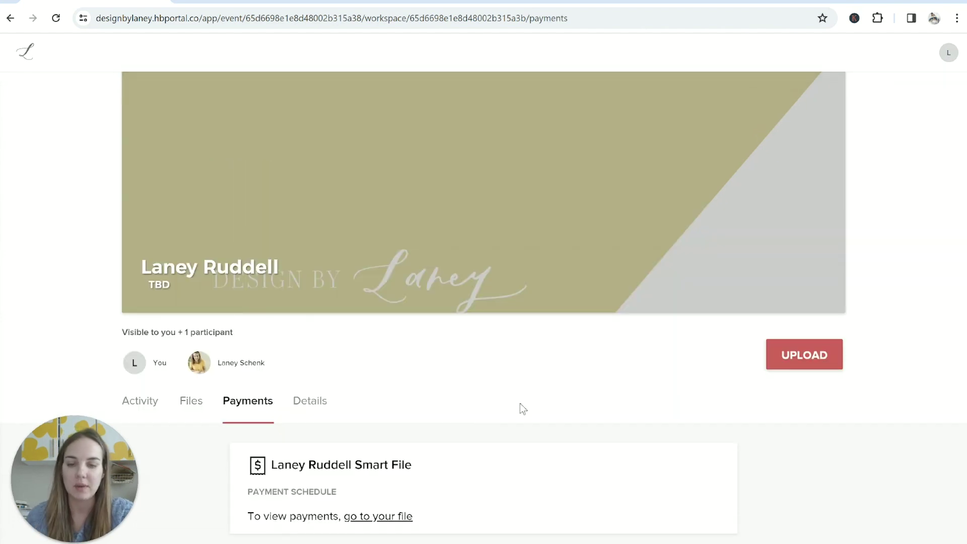
left_click(321, 402)
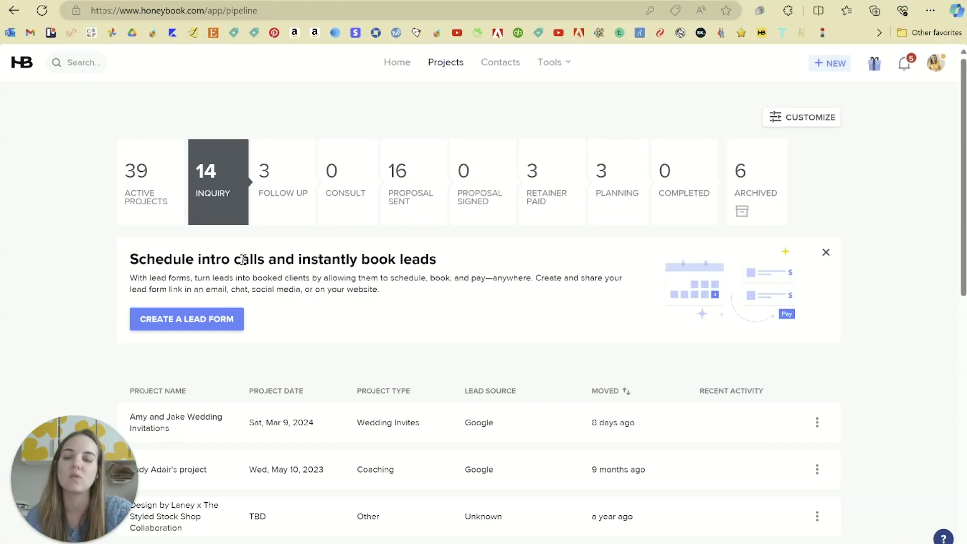
Open the Wedding Invitations project from the pipeline and scroll through its Activity feed
left_click(190, 427)
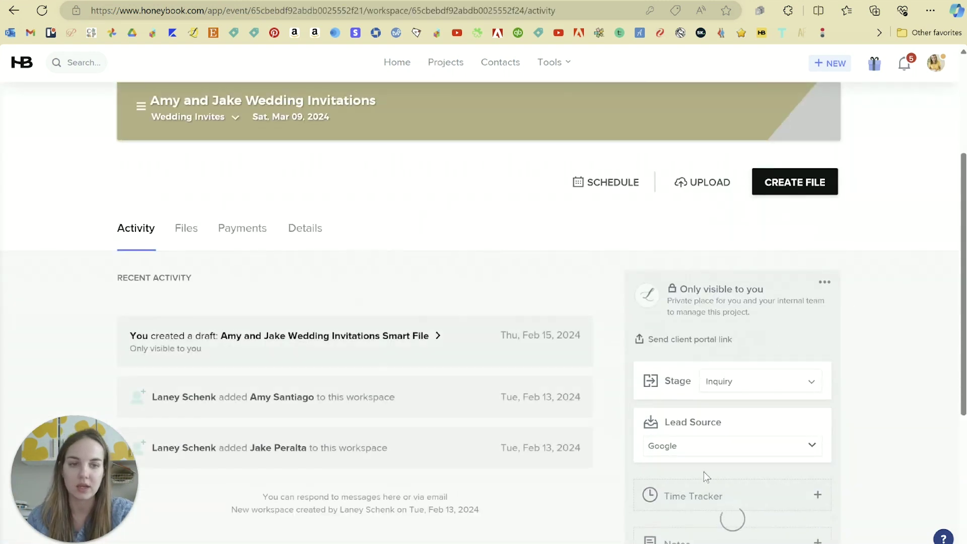
scroll(839, 391, "down", 7)
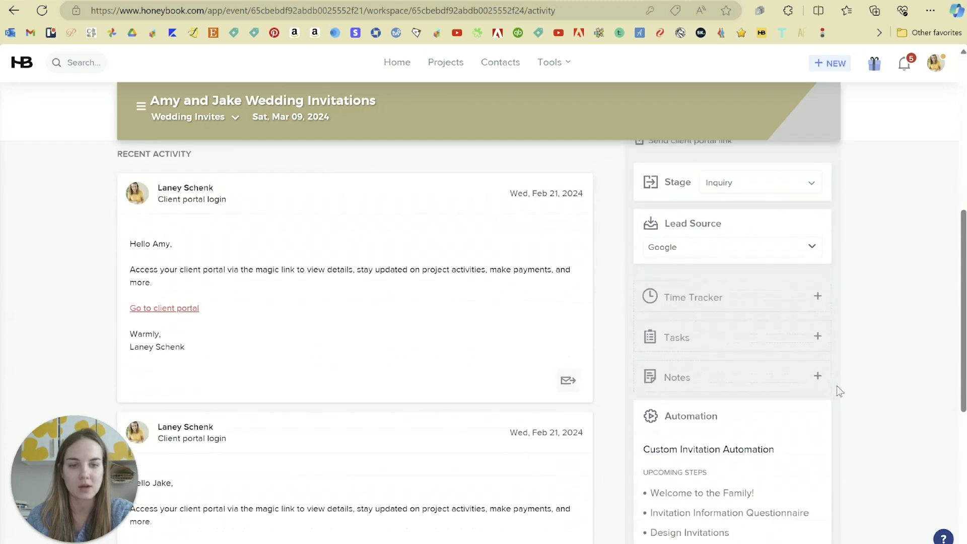
scroll(838, 391, "up", 2)
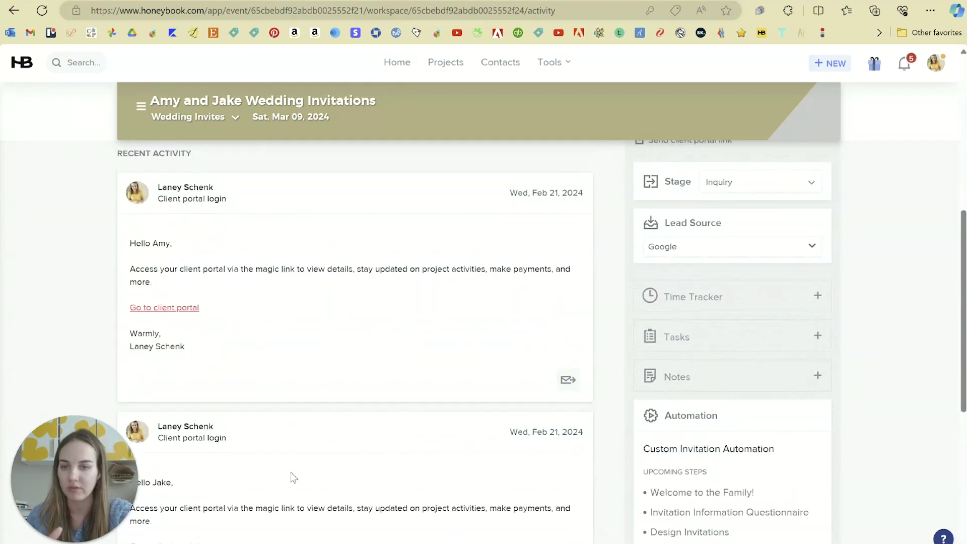
scroll(292, 475, "up", 6)
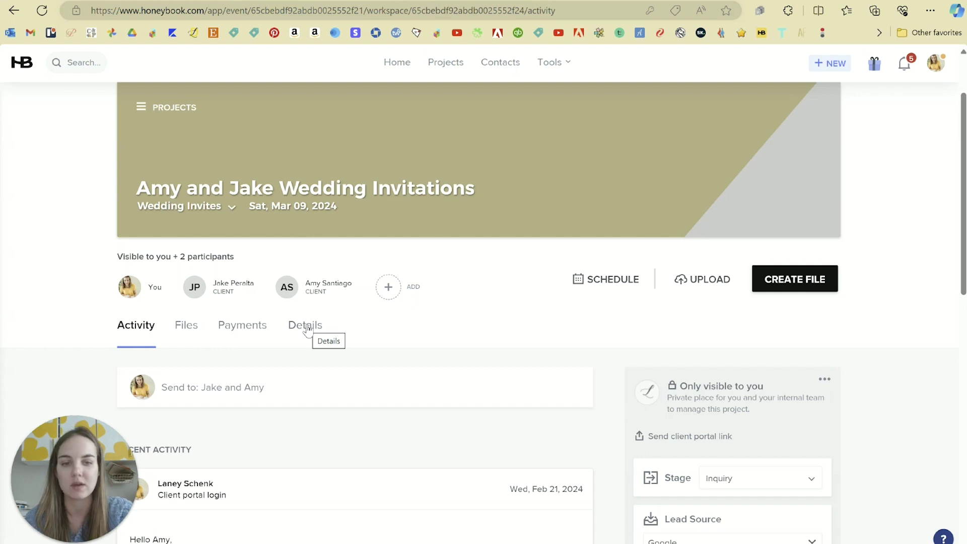
scroll(885, 423, "down", 10)
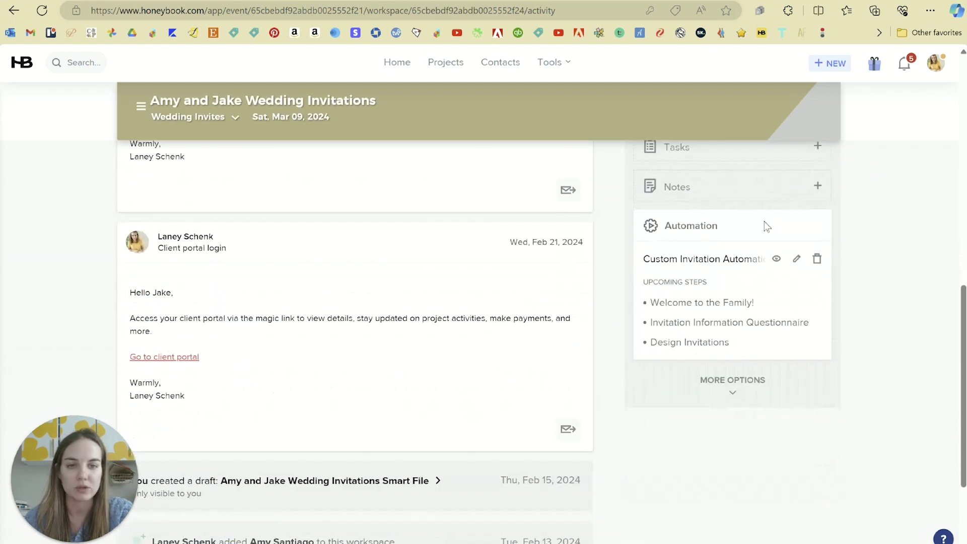
scroll(767, 186, "up", 3)
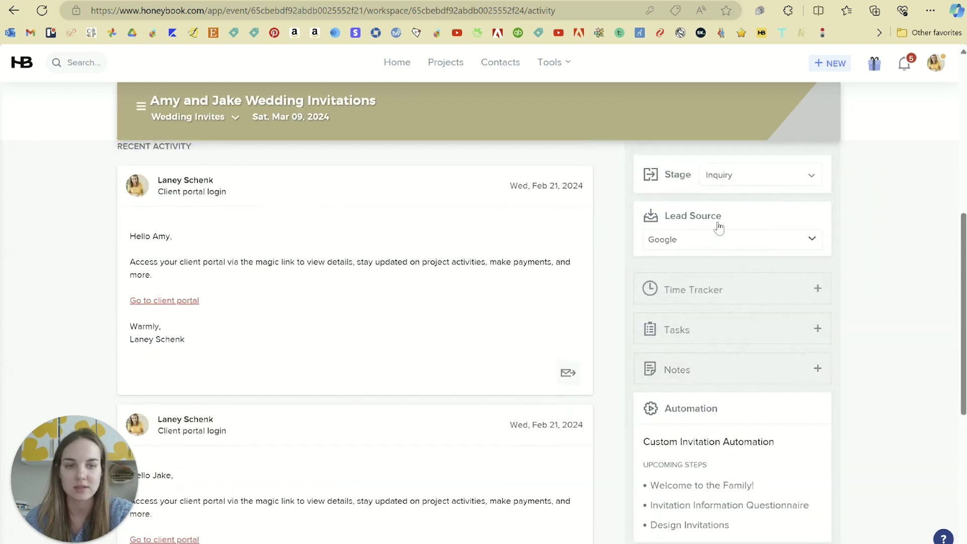
scroll(736, 439, "up", 5)
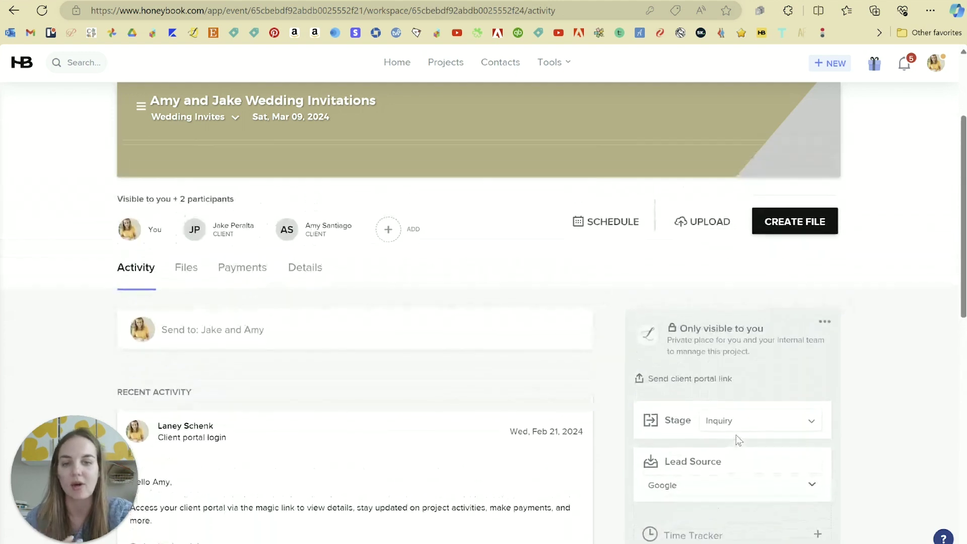
scroll(738, 439, "up", 2)
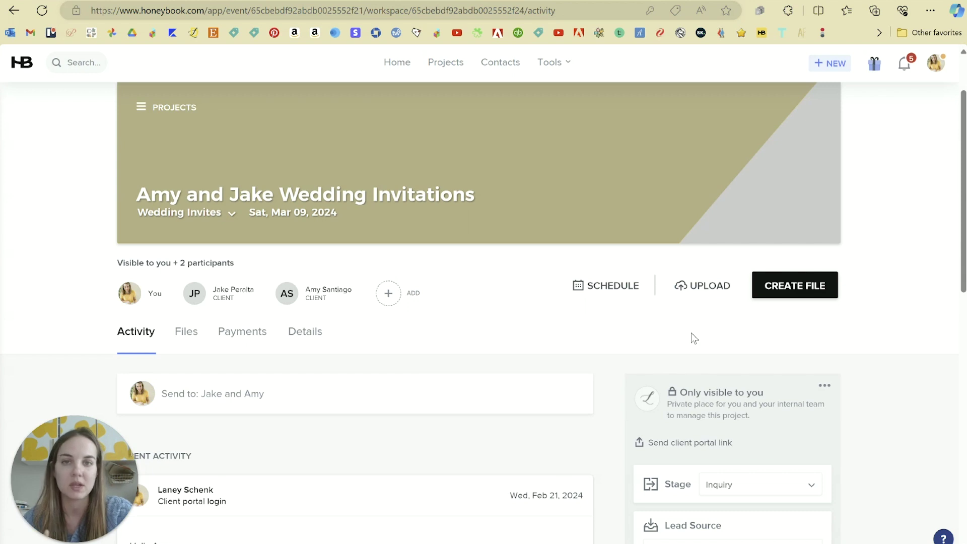
left_click(704, 286)
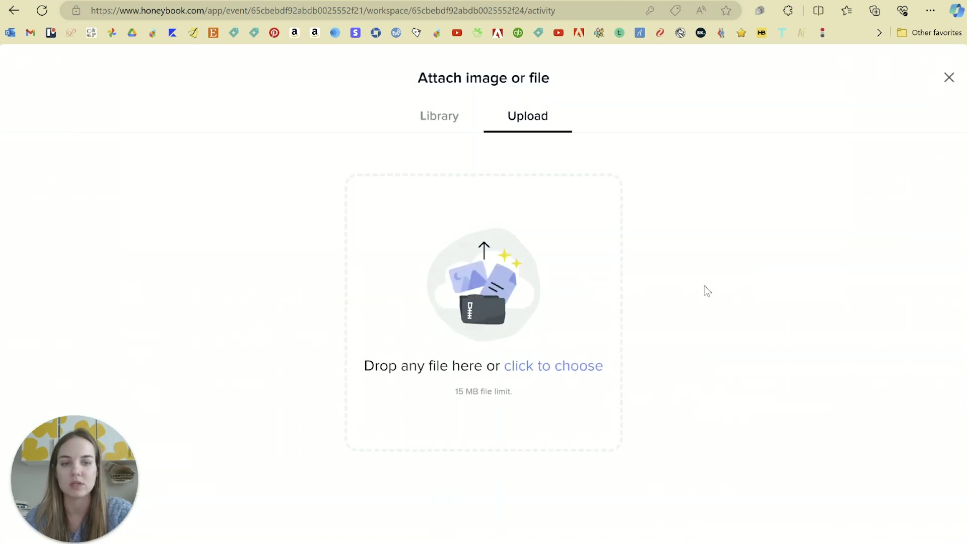
left_click(951, 79)
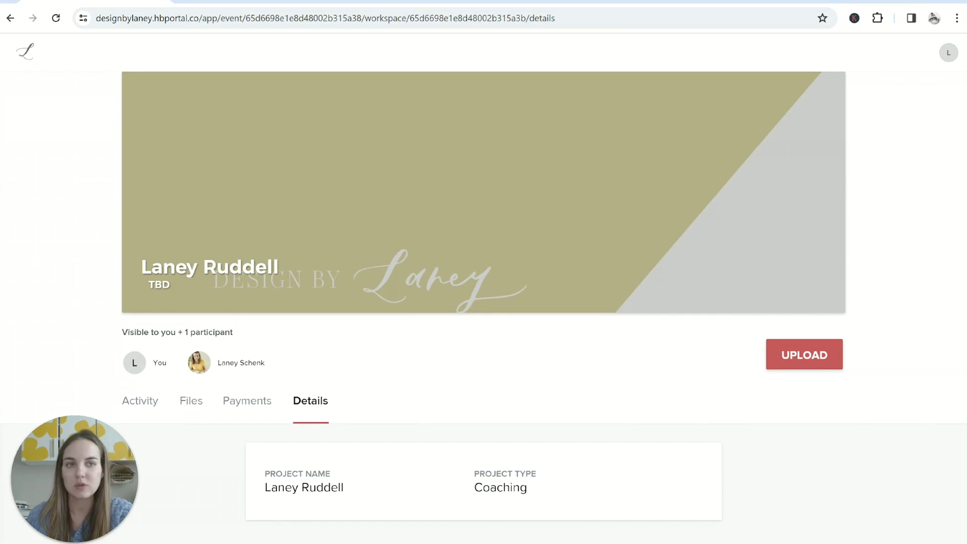
left_click(900, 1)
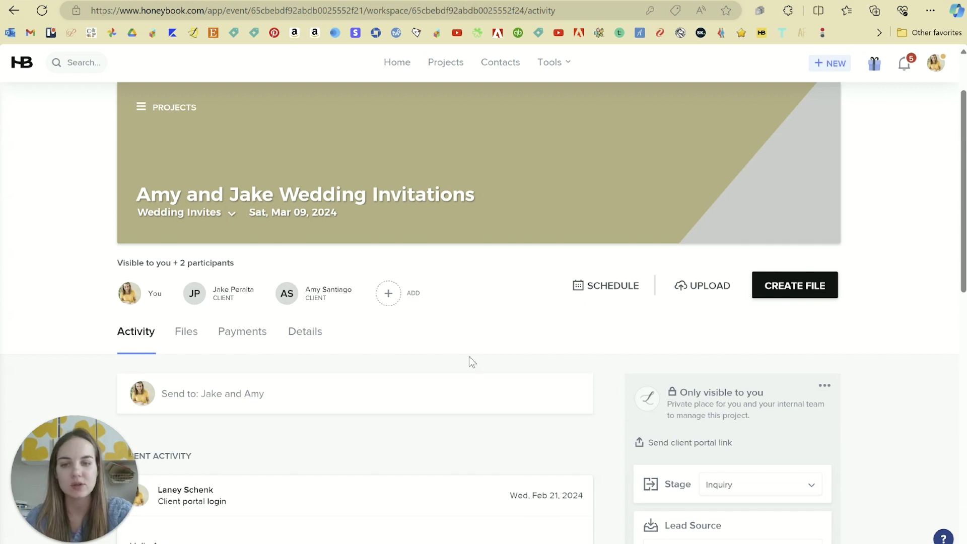
scroll(469, 358, "down", 3)
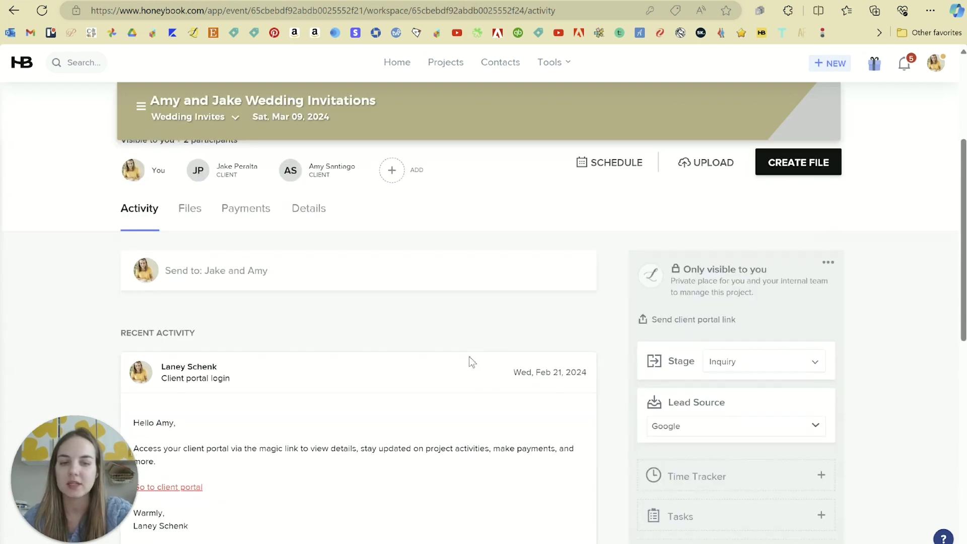
left_click(678, 321)
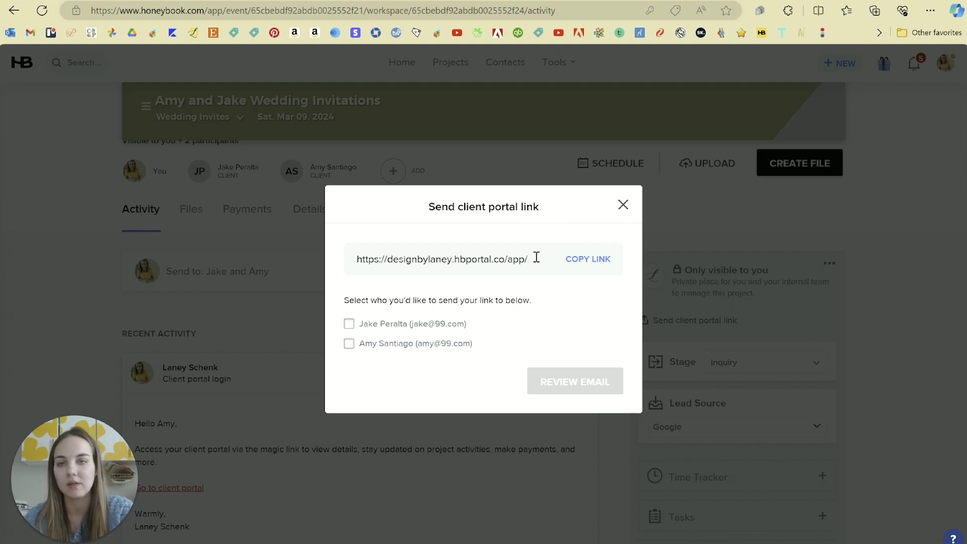
left_click(349, 324)
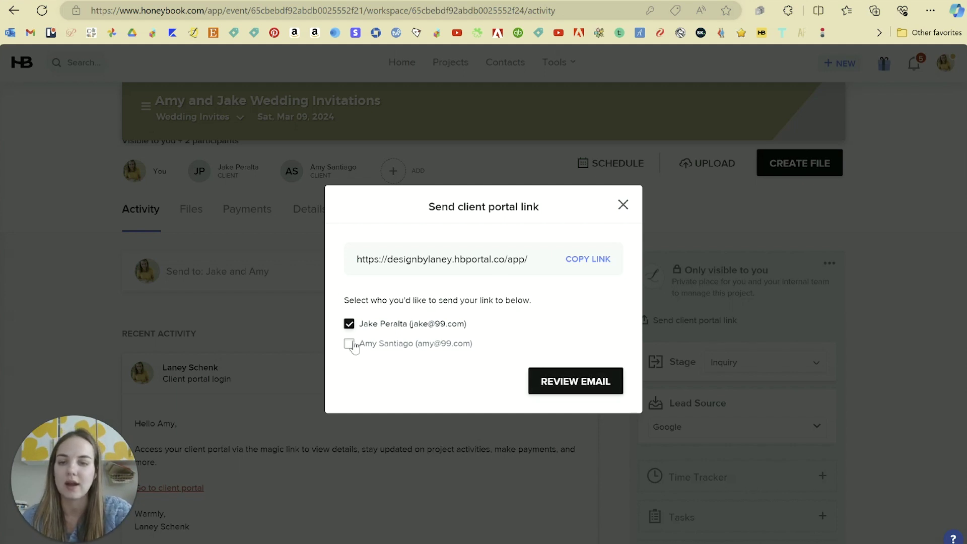
left_click(350, 344)
left_click(584, 391)
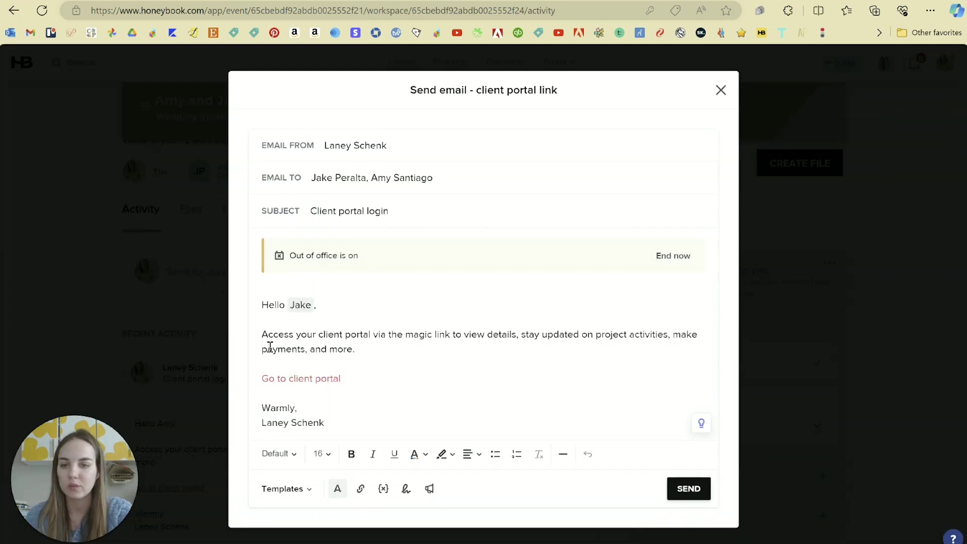
left_click(721, 93)
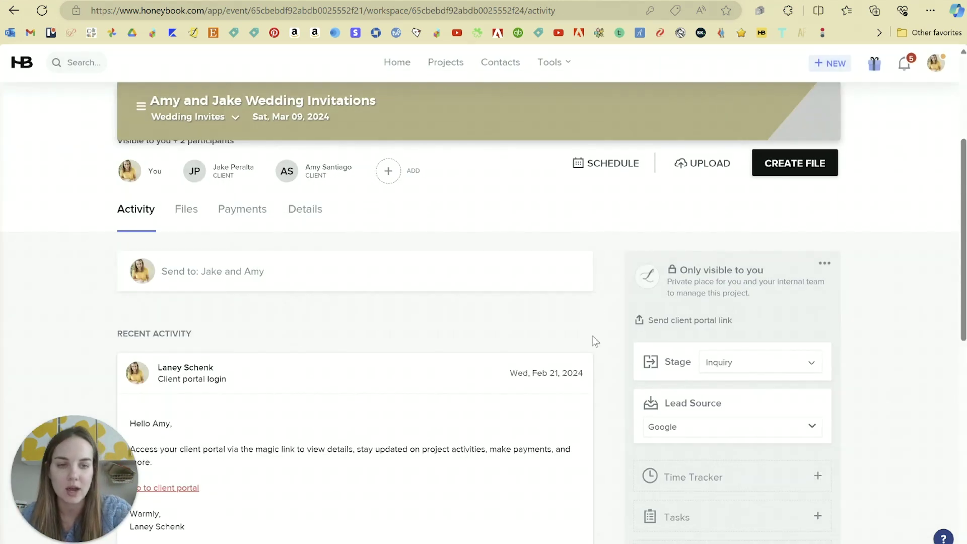
scroll(594, 341, "up", 2)
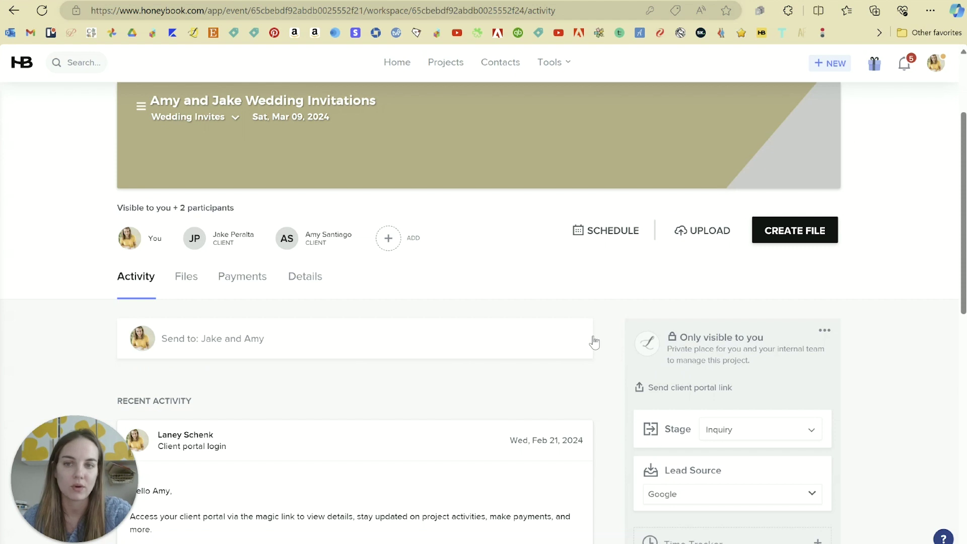
scroll(594, 342, "up", 2)
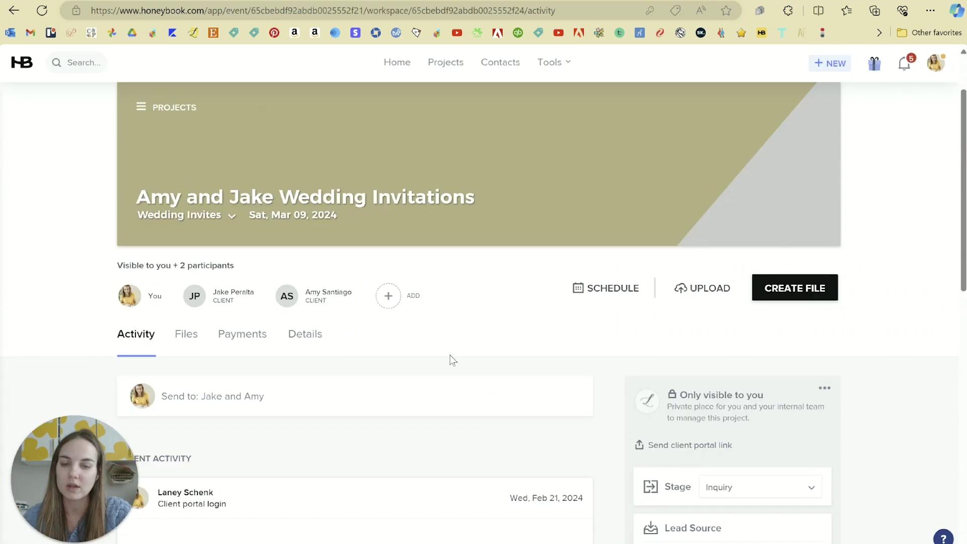
scroll(453, 360, "down", 1)
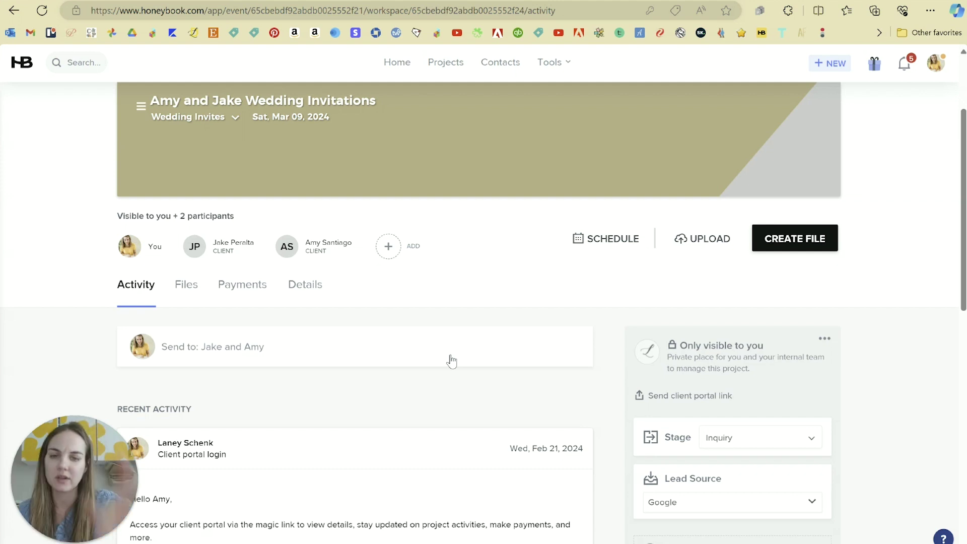
scroll(451, 361, "down", 2)
scroll(452, 361, "up", 4)
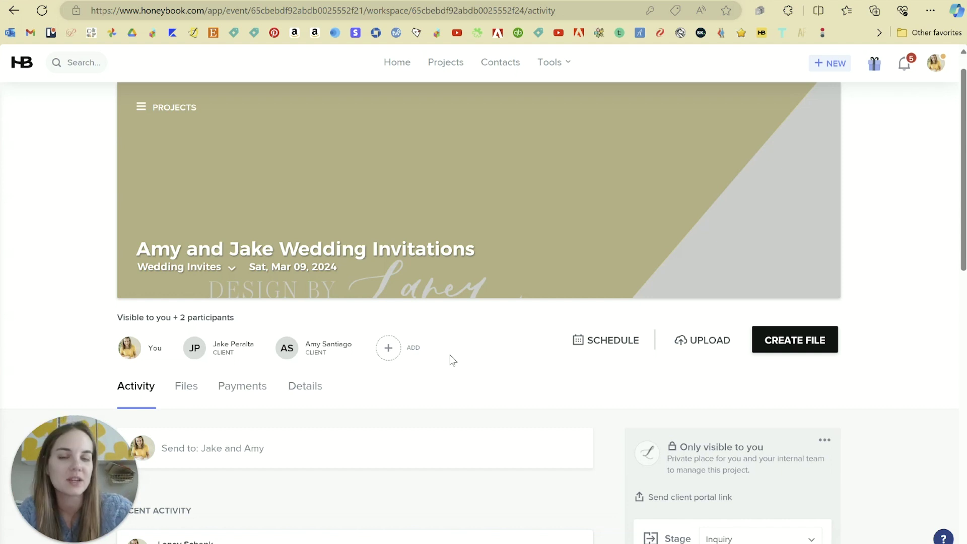
scroll(454, 360, "down", 2)
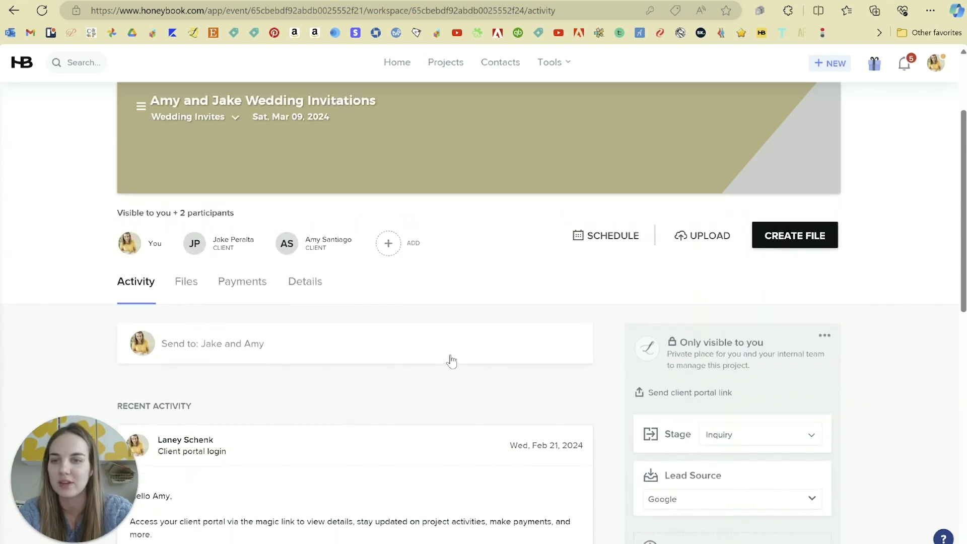